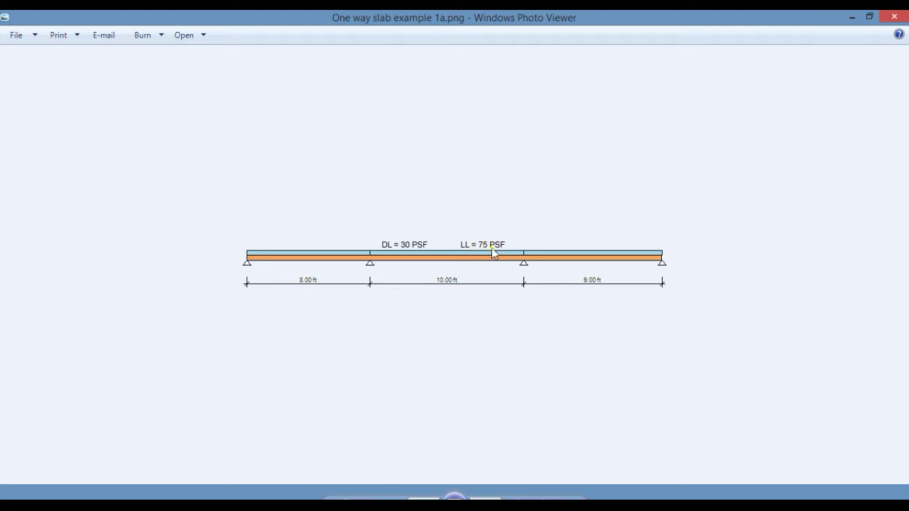
Step: Advance Windows Photo Viewer to the next image, ASDIP CONCRETE.png
{"action": "key", "text": "Right"}
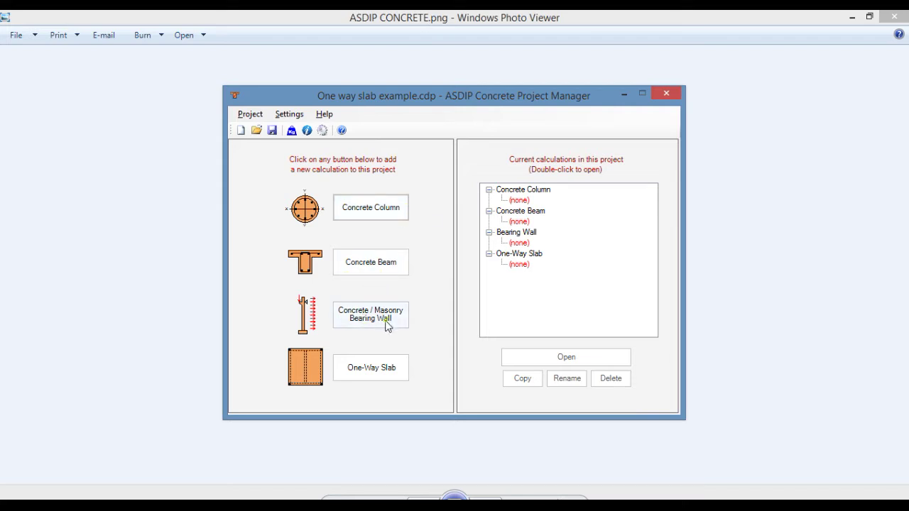
Step: Create a One-Way Slab calculation named 'Example' and open it from the calculations tree
{"action": "left_click", "coordinate": [367, 370]}
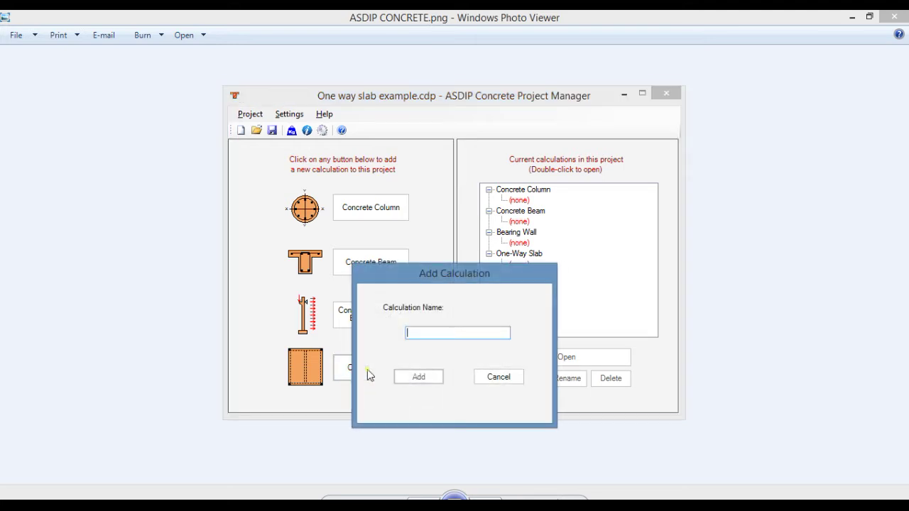
{"action": "type", "text": "E"}
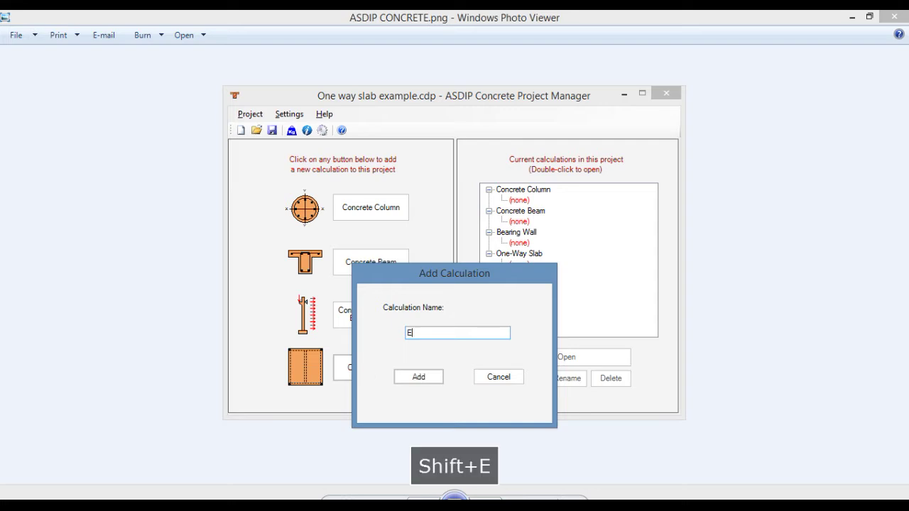
{"action": "type", "text": "xample"}
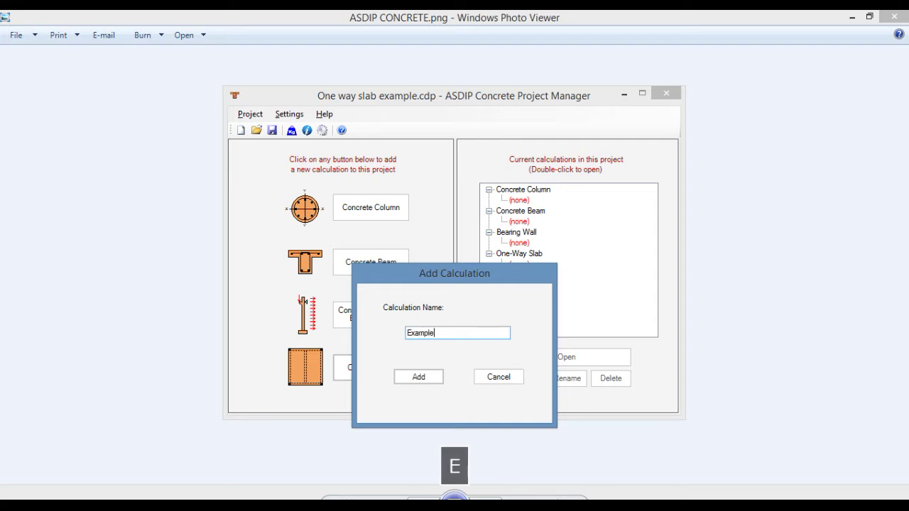
{"action": "key", "text": "Return"}
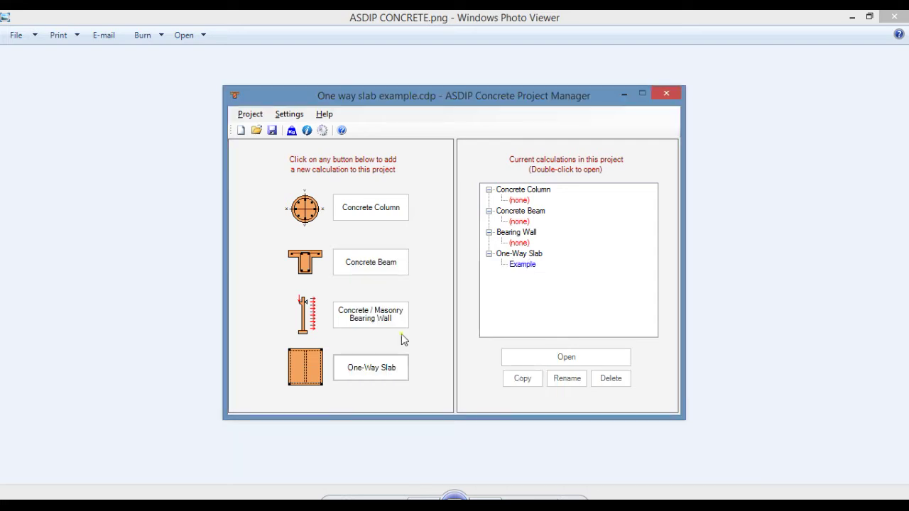
{"action": "double_click", "coordinate": [523, 265]}
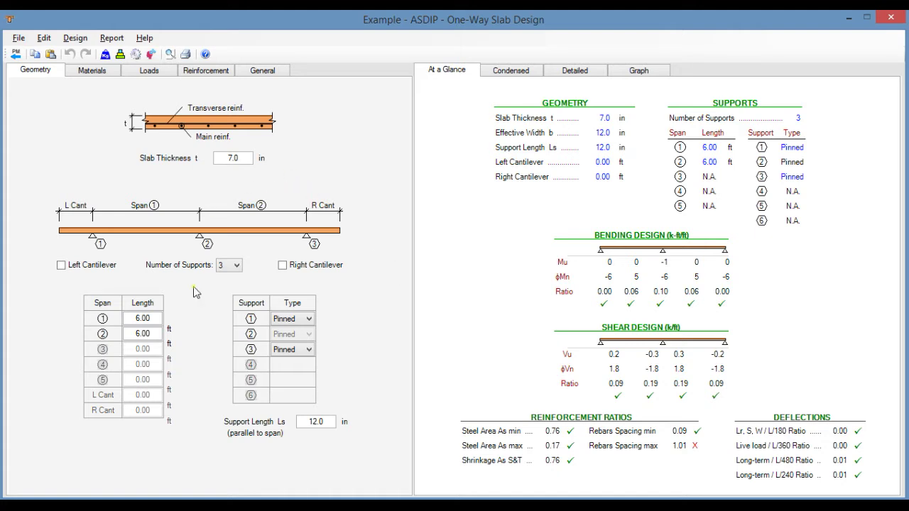
Step: Give the slab 4 supports with span lengths of 8, 10 and 9 ft
{"action": "left_click", "coordinate": [239, 266]}
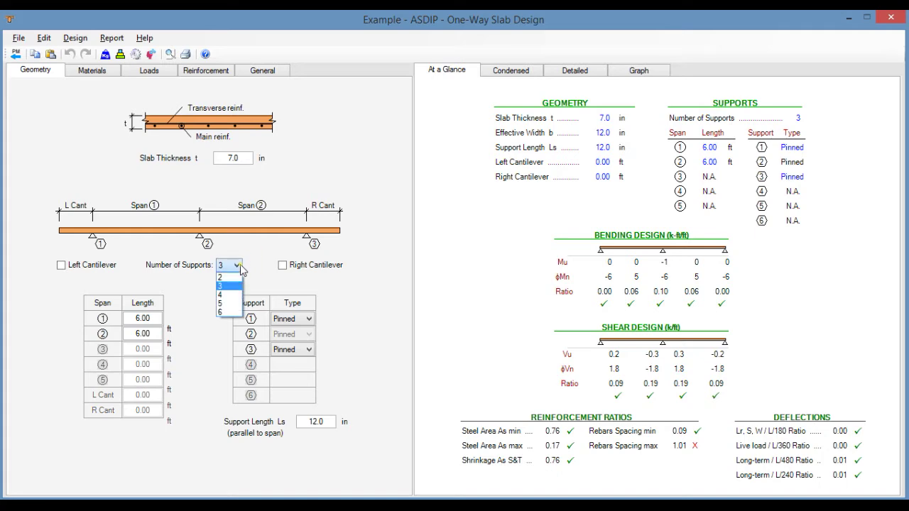
{"action": "left_click", "coordinate": [223, 297]}
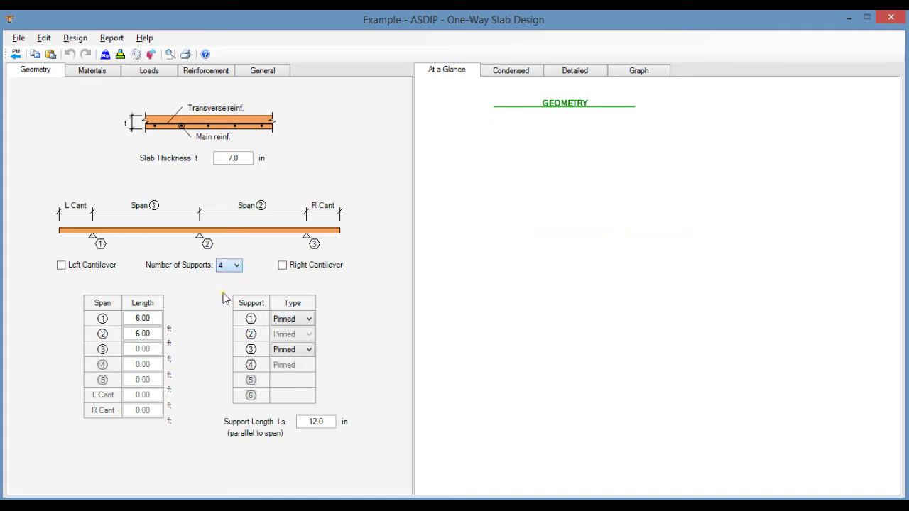
{"action": "double_click", "coordinate": [150, 318]}
{"action": "type", "text": "8"}
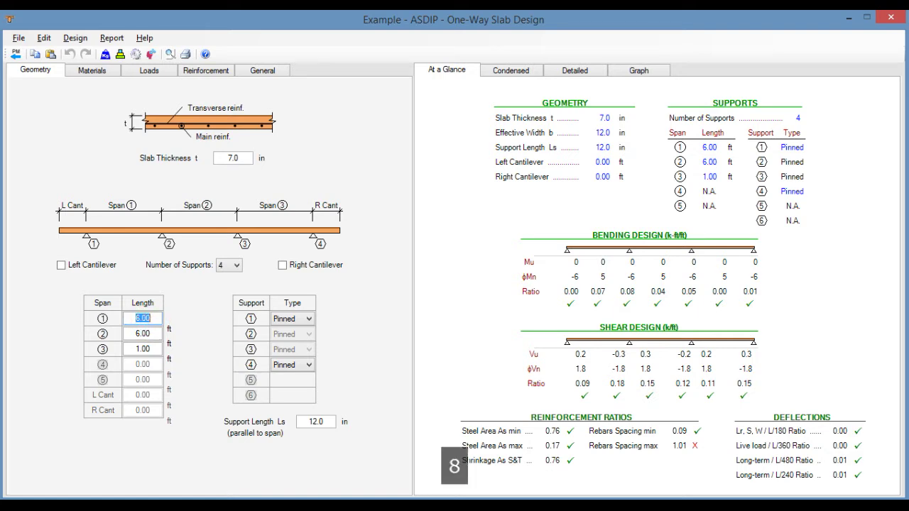
{"action": "key", "text": "Return"}
{"action": "double_click", "coordinate": [155, 332]}
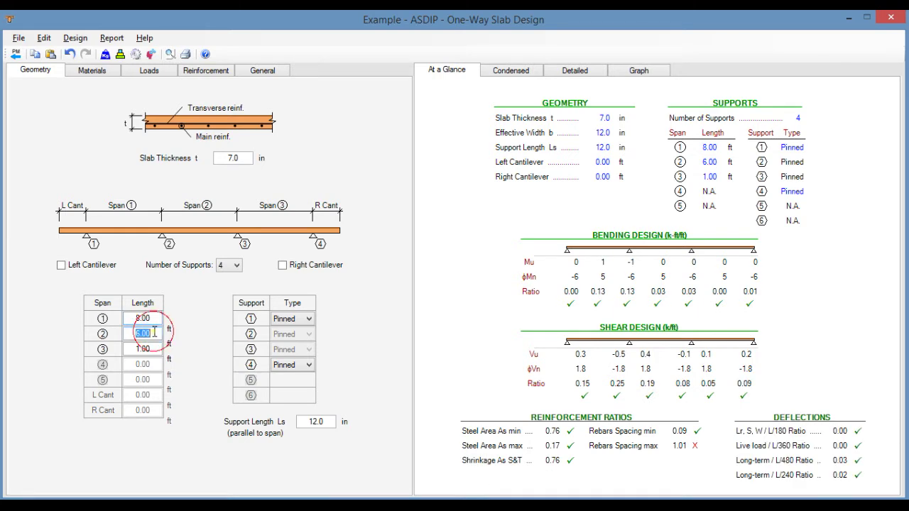
{"action": "type", "text": "10"}
{"action": "key", "text": "Return"}
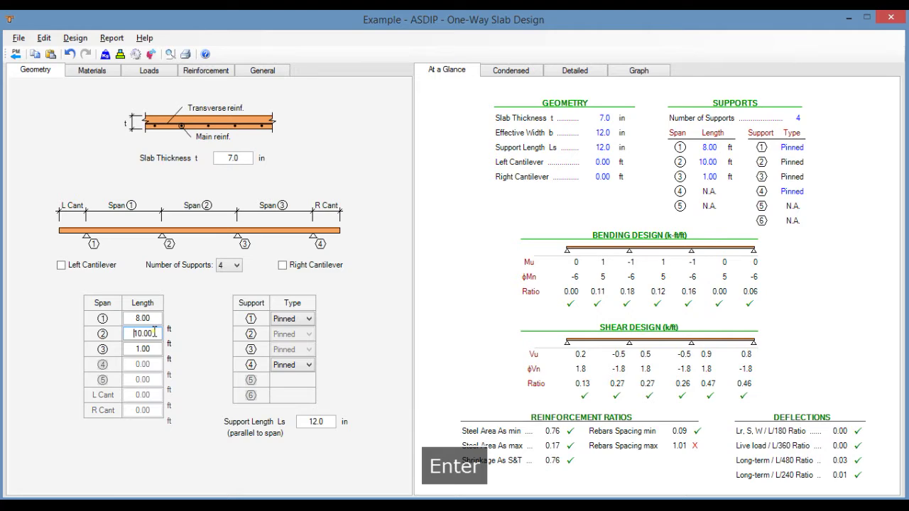
{"action": "double_click", "coordinate": [153, 349]}
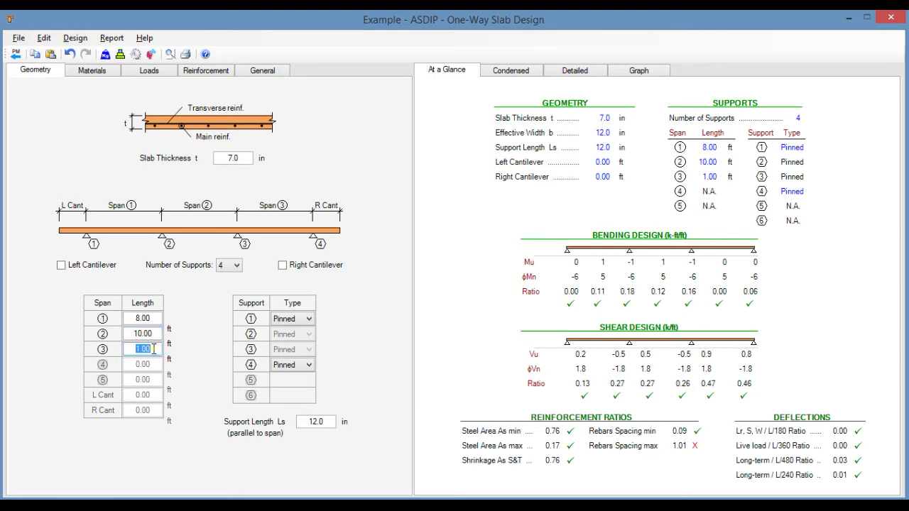
{"action": "type", "text": "9"}
{"action": "key", "text": "Return"}
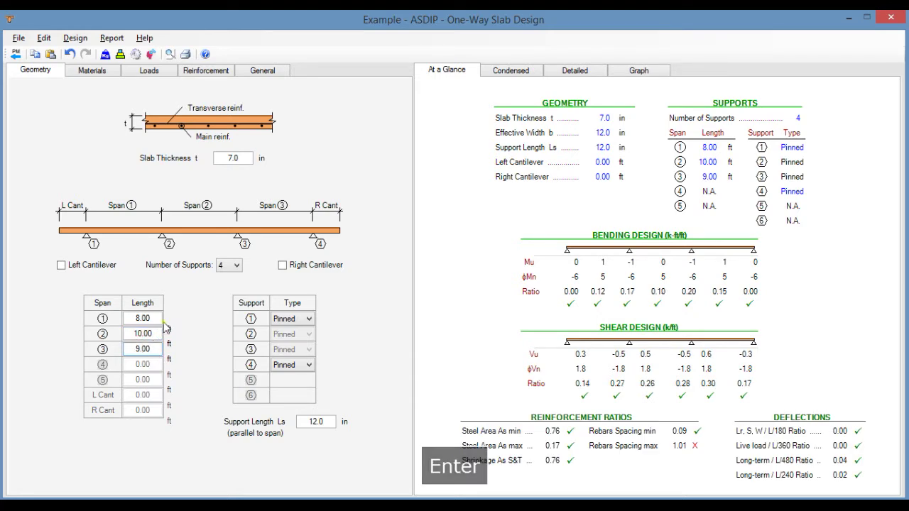
Step: Change the slab thickness to 5.0 in
{"action": "left_click", "coordinate": [240, 158]}
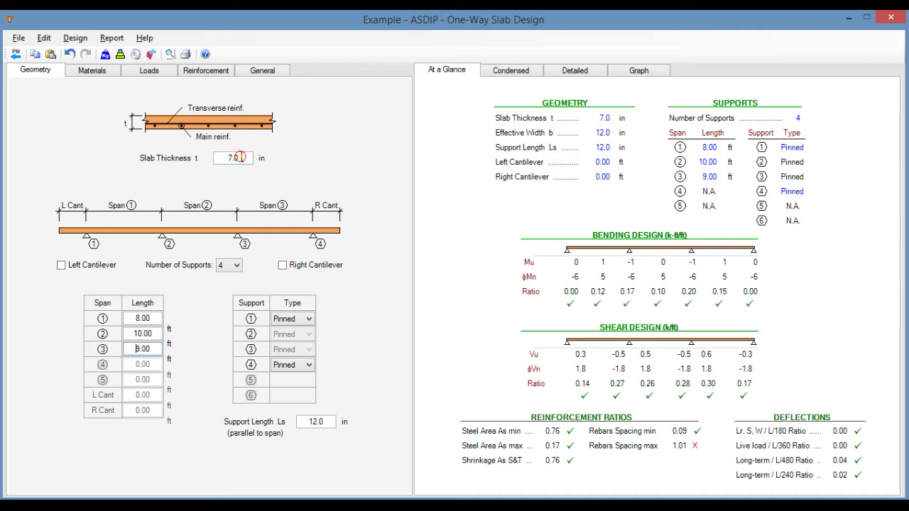
{"action": "double_click", "coordinate": [240, 158]}
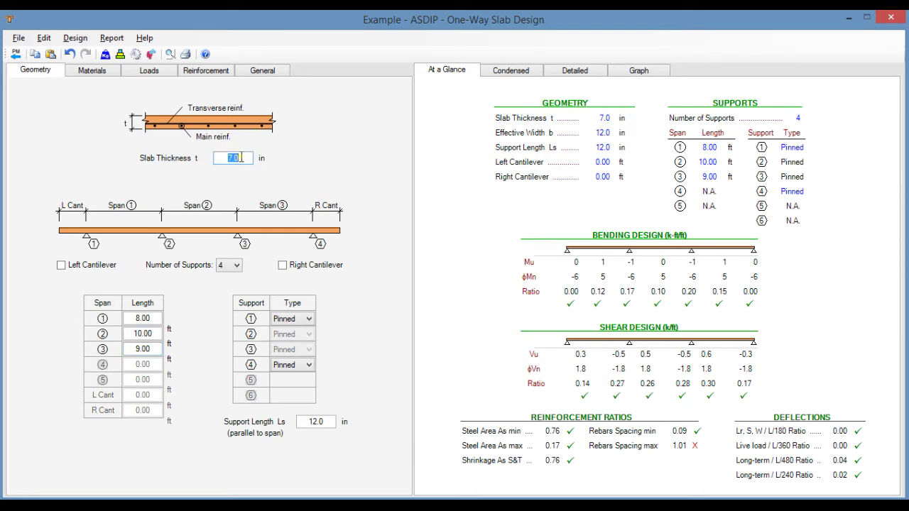
{"action": "type", "text": "5"}
{"action": "key", "text": "Return"}
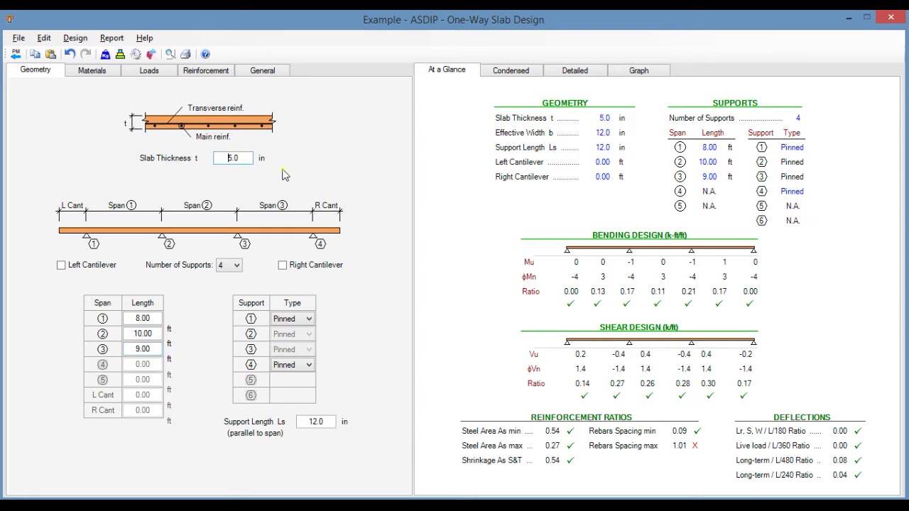
{"action": "left_click", "coordinate": [97, 73]}
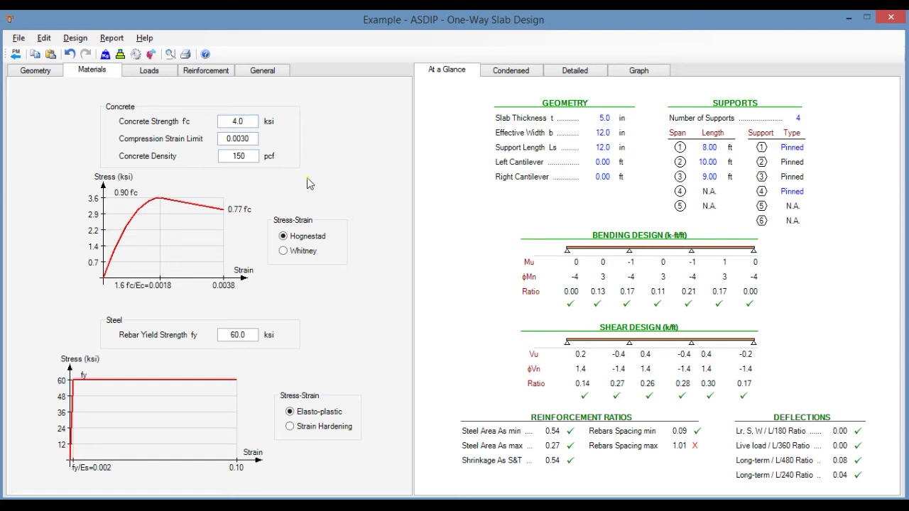
Step: Apply a full-length w1 uniform load of 30 psf dead and 75 psf live to Span 1
{"action": "left_click", "coordinate": [149, 71]}
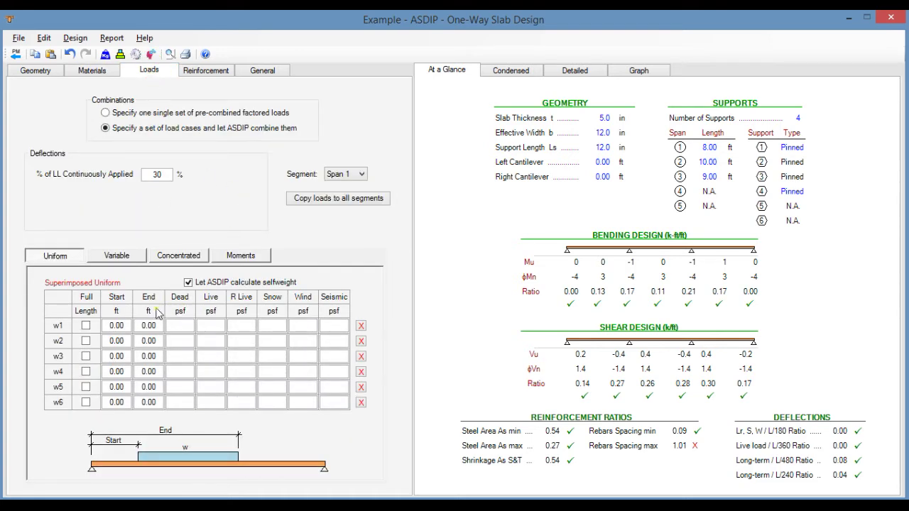
{"action": "left_click", "coordinate": [182, 325]}
{"action": "type", "text": "30"}
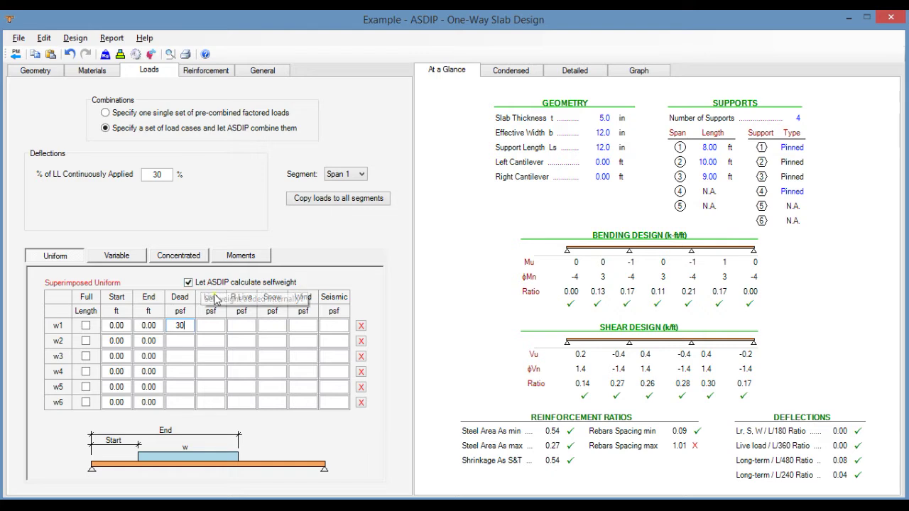
{"action": "left_click", "coordinate": [189, 284]}
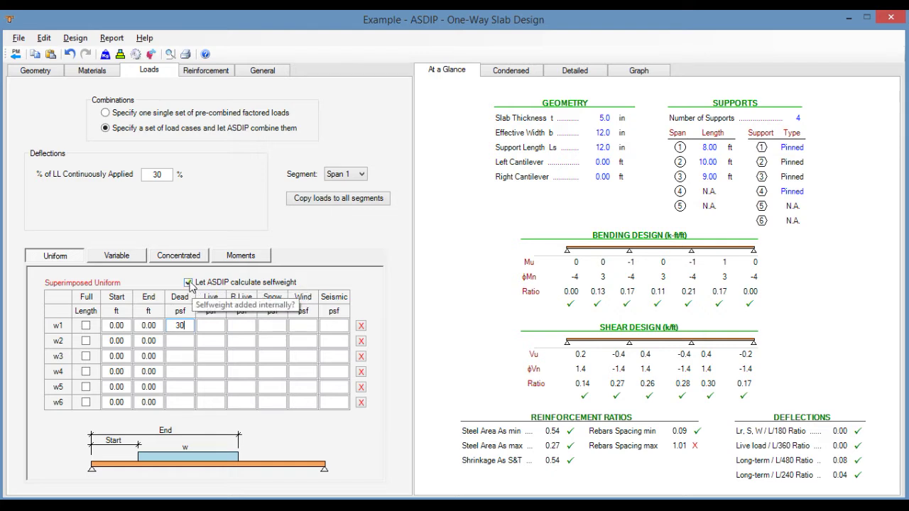
{"action": "left_click", "coordinate": [213, 326]}
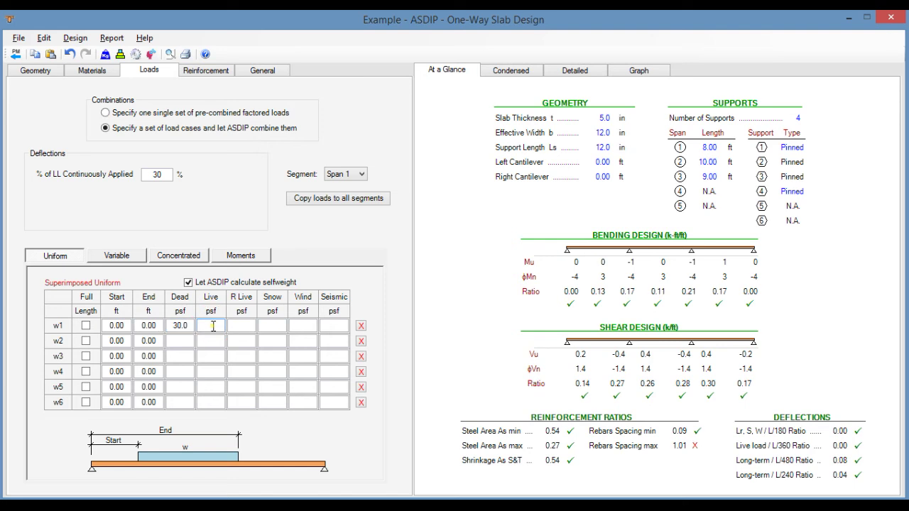
{"action": "type", "text": "75"}
{"action": "key", "text": "Return"}
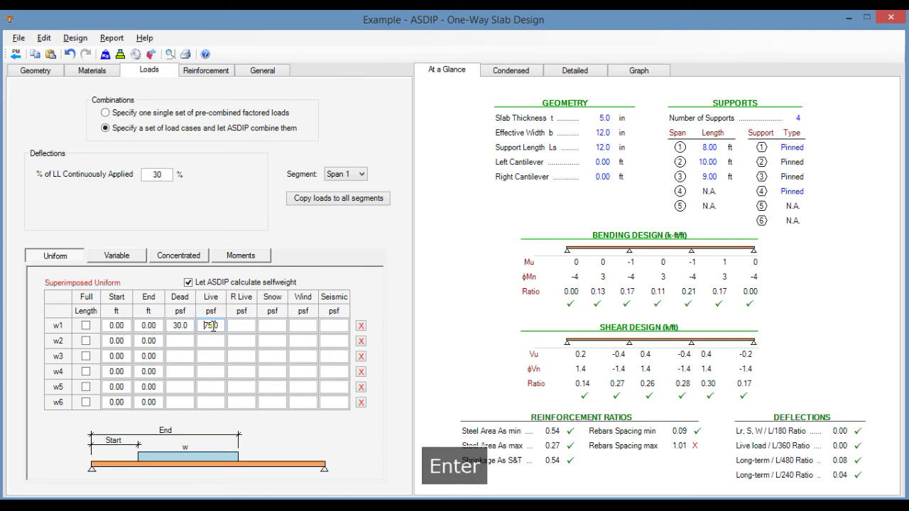
{"action": "left_click", "coordinate": [86, 326]}
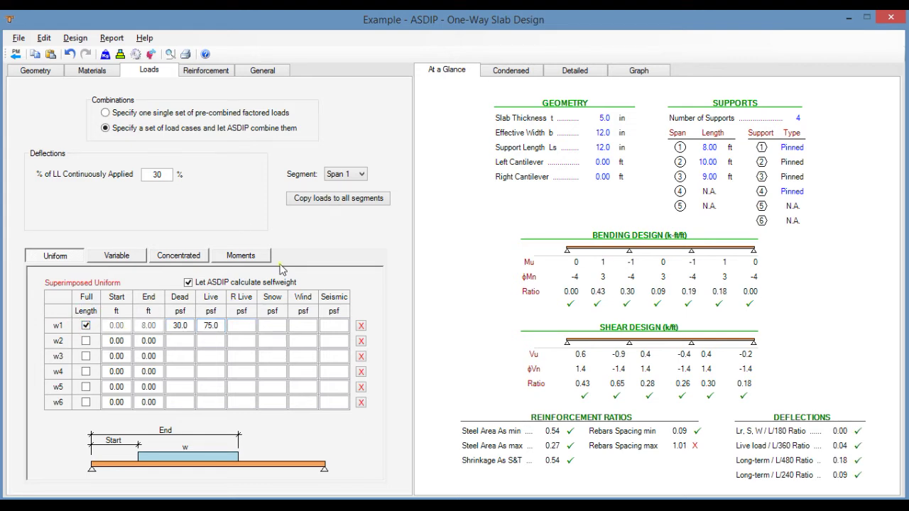
Step: Copy the Span 1 loads to all spans and view the shear and moment diagrams
{"action": "left_click", "coordinate": [637, 72]}
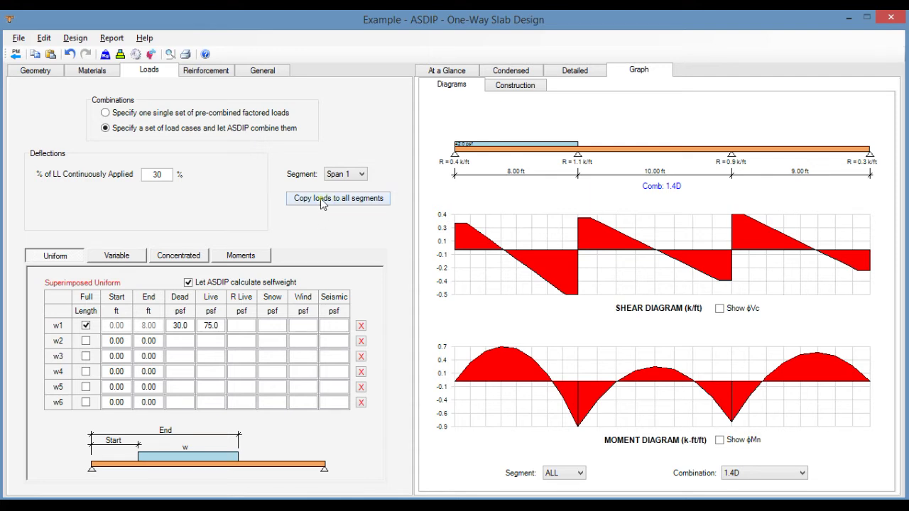
{"action": "left_click", "coordinate": [336, 198]}
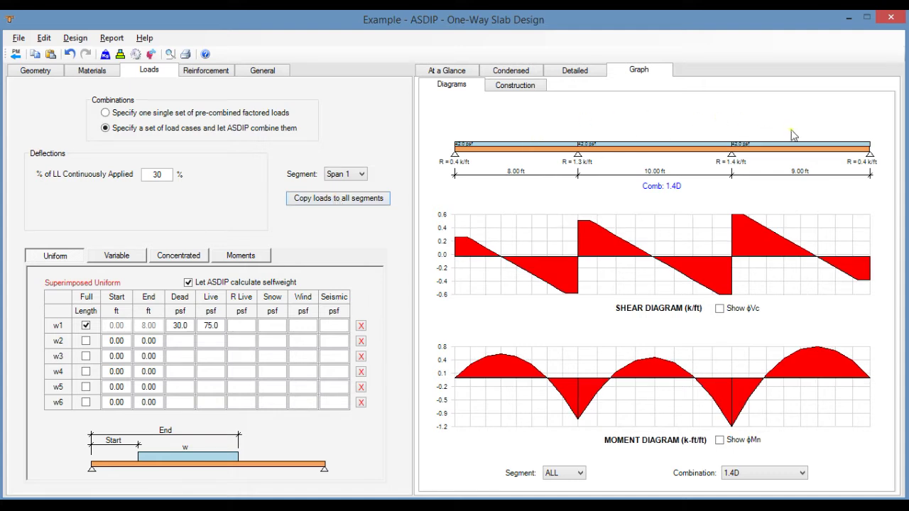
{"action": "left_click", "coordinate": [203, 73]}
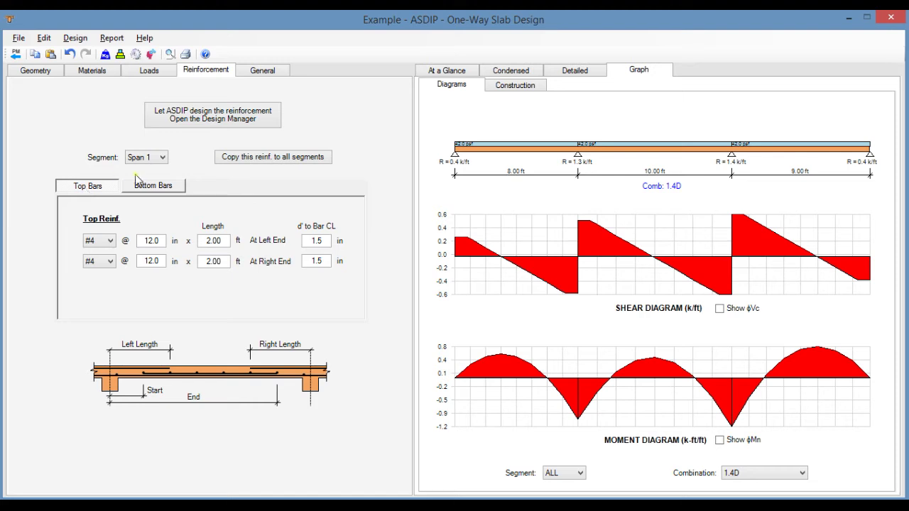
Step: Show the #4 @ 12.0 in bottom bars, review the slab elevation, then return to the diagrams
{"action": "left_click", "coordinate": [157, 187]}
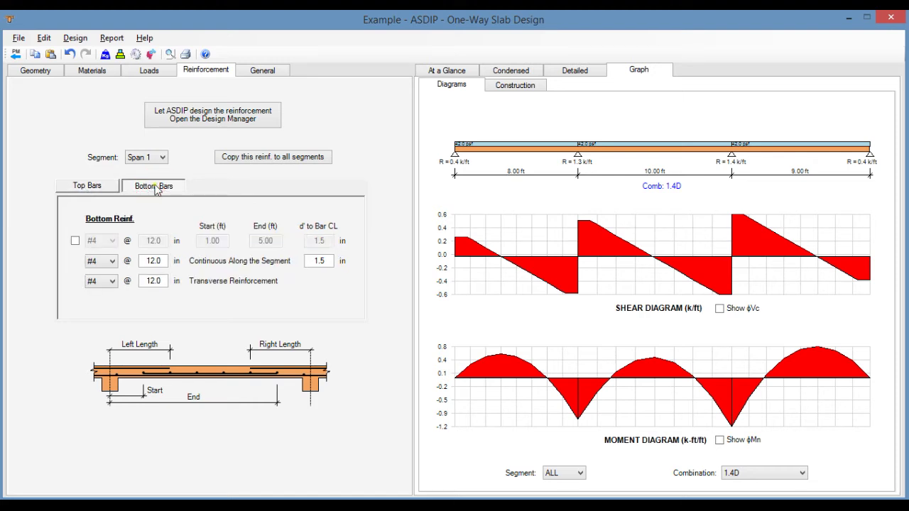
{"action": "left_click", "coordinate": [516, 85]}
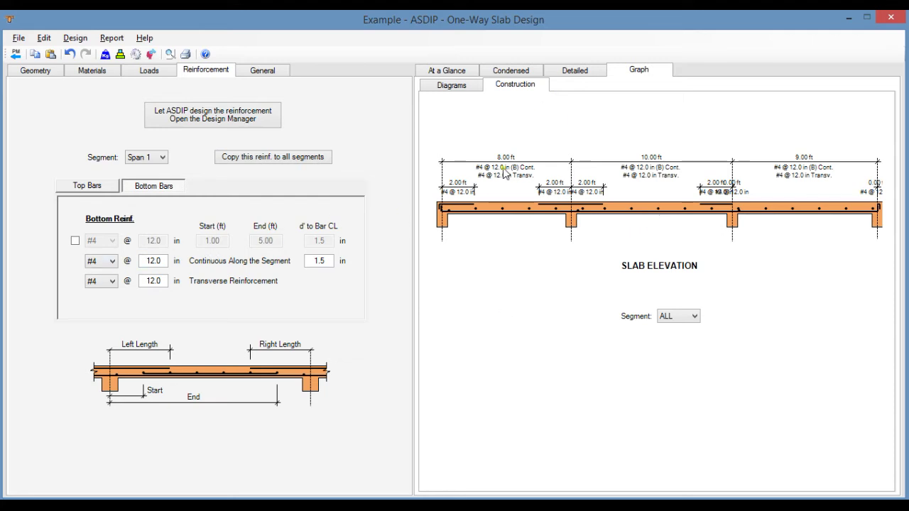
{"action": "left_click", "coordinate": [451, 87]}
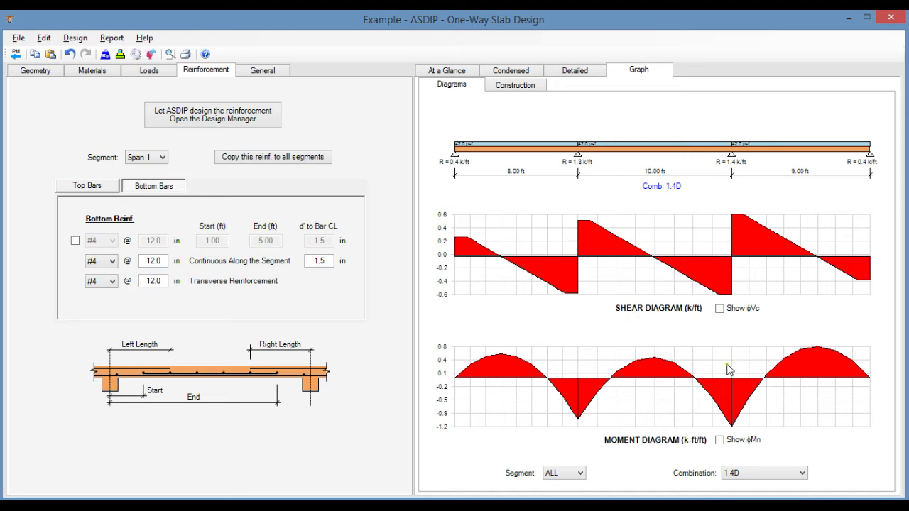
Step: Overlay the ϕMn and ϕVc capacity envelopes and plot combination 1.2D+1.6L+0.5Lr
{"action": "key", "text": "ctrl+shift+Tab"}
{"action": "left_click", "coordinate": [720, 441]}
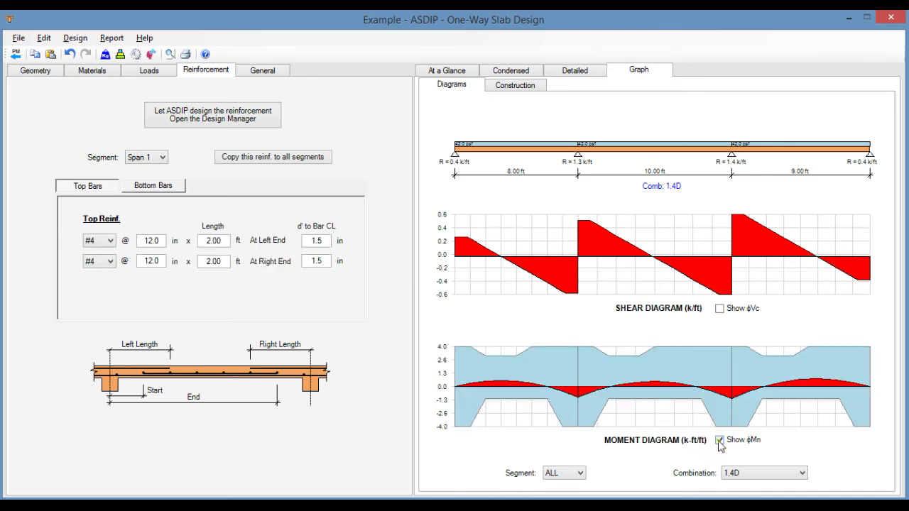
{"action": "left_click", "coordinate": [720, 310]}
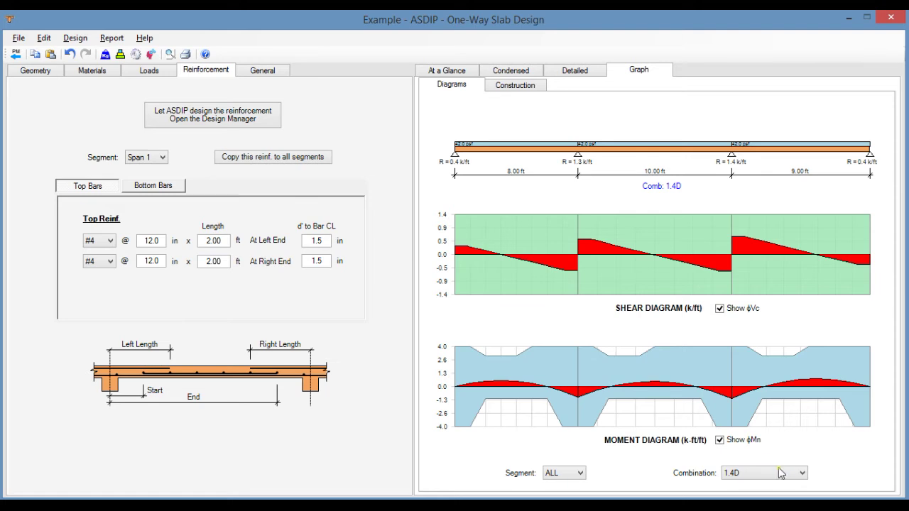
{"action": "left_click", "coordinate": [801, 474]}
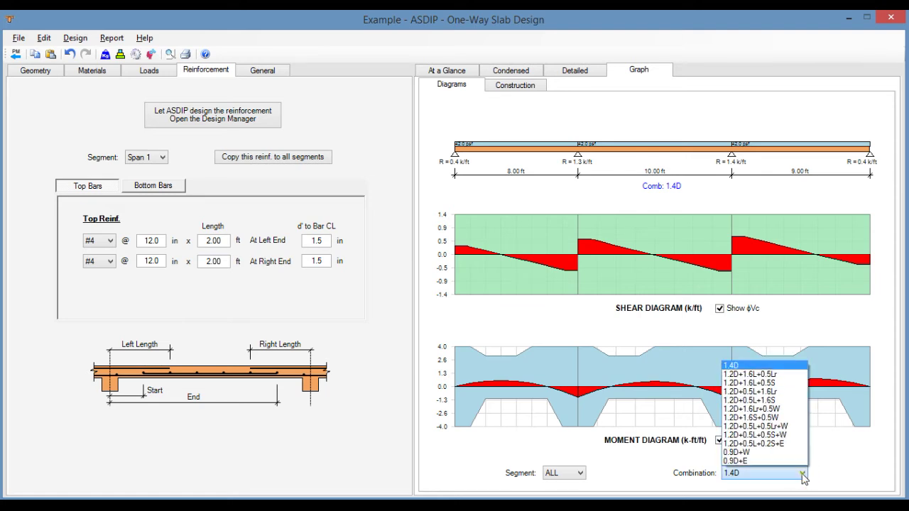
{"action": "left_click", "coordinate": [762, 374]}
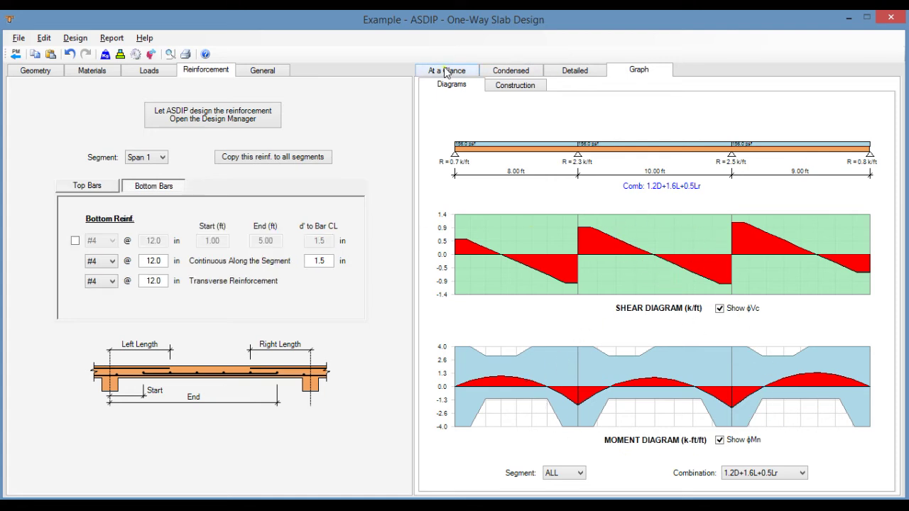
{"action": "left_click", "coordinate": [446, 71]}
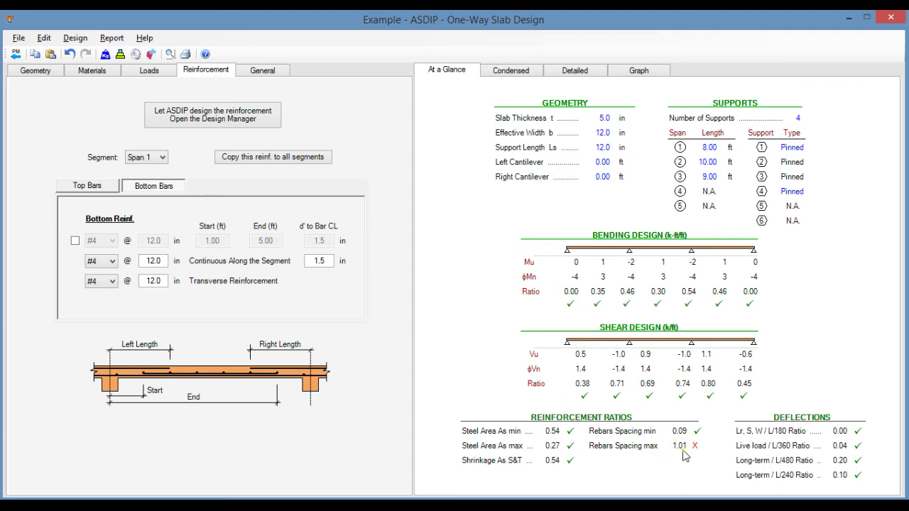
{"action": "left_click", "coordinate": [639, 71]}
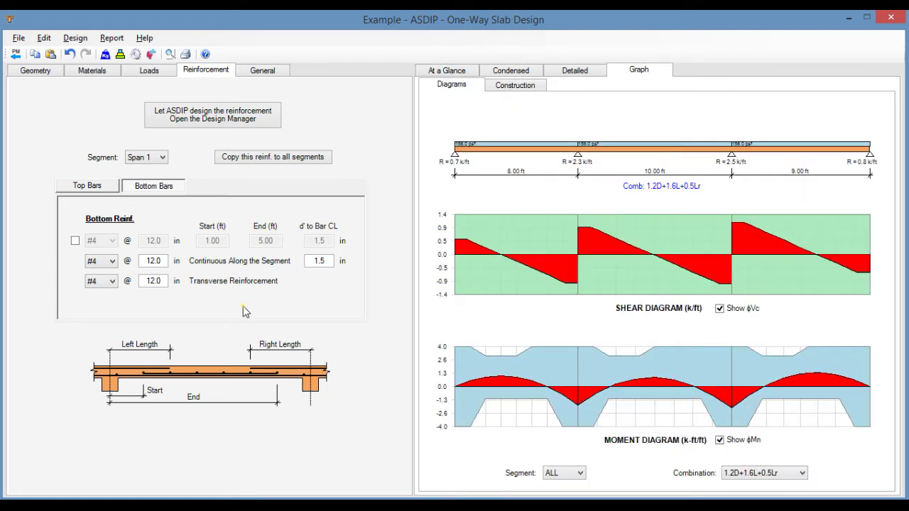
{"action": "left_click", "coordinate": [210, 116]}
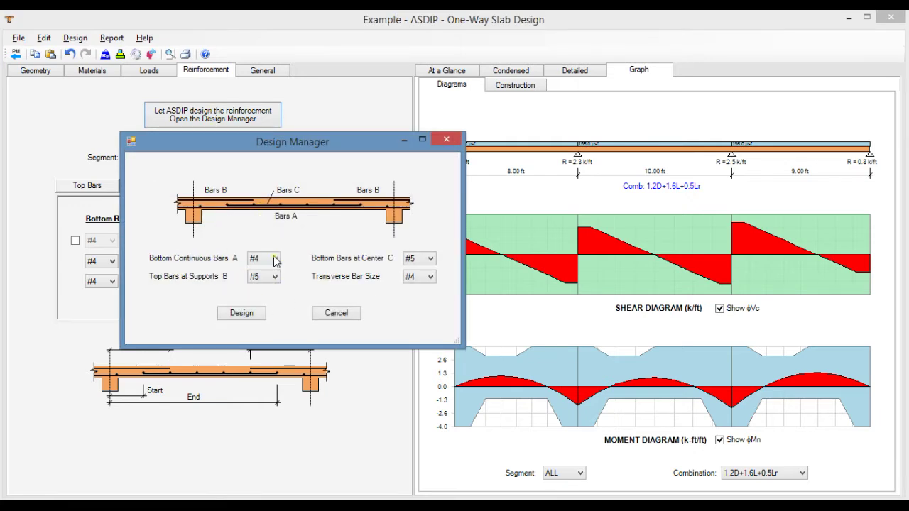
Step: In Design Manager set Bars B and Bars C to #4 and run the design
{"action": "left_click", "coordinate": [276, 282]}
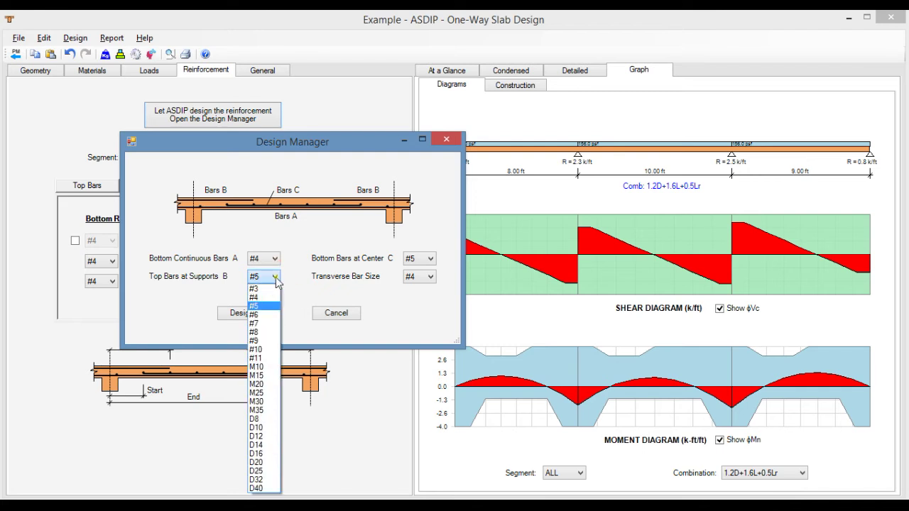
{"action": "left_click", "coordinate": [268, 299]}
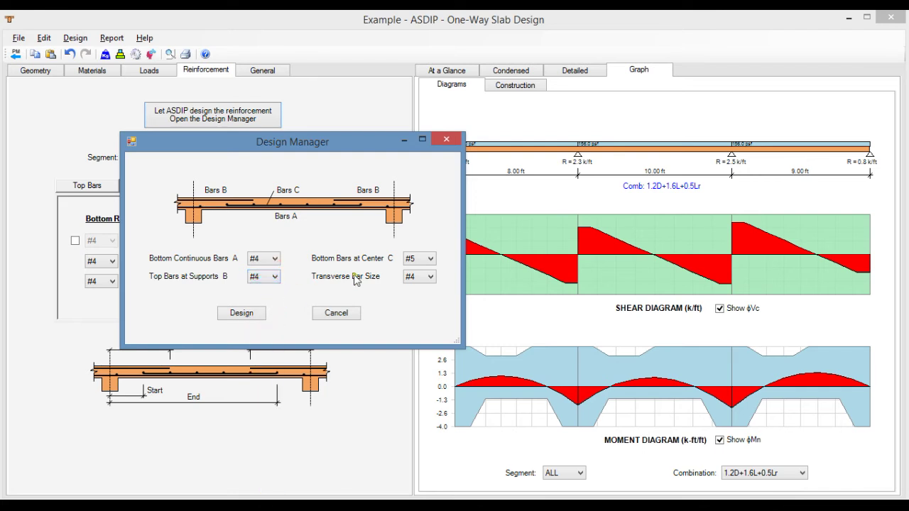
{"action": "left_click", "coordinate": [430, 260]}
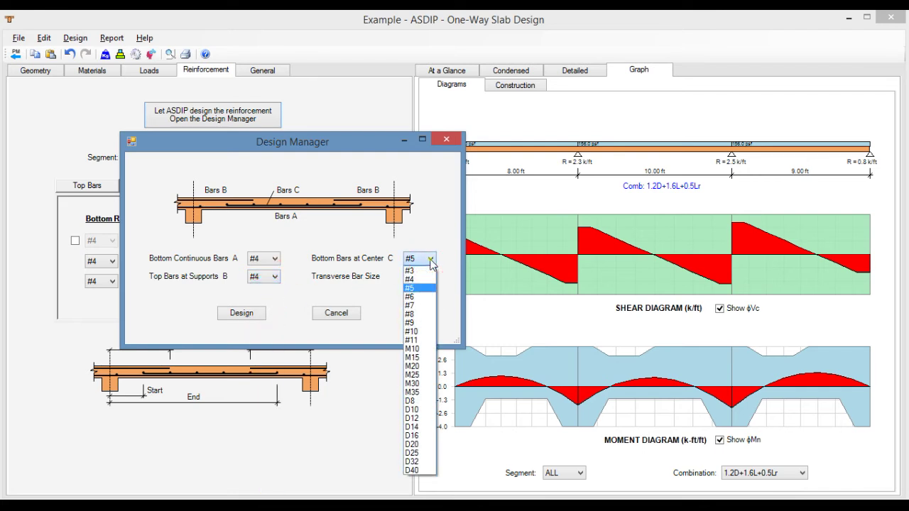
{"action": "left_click", "coordinate": [420, 279]}
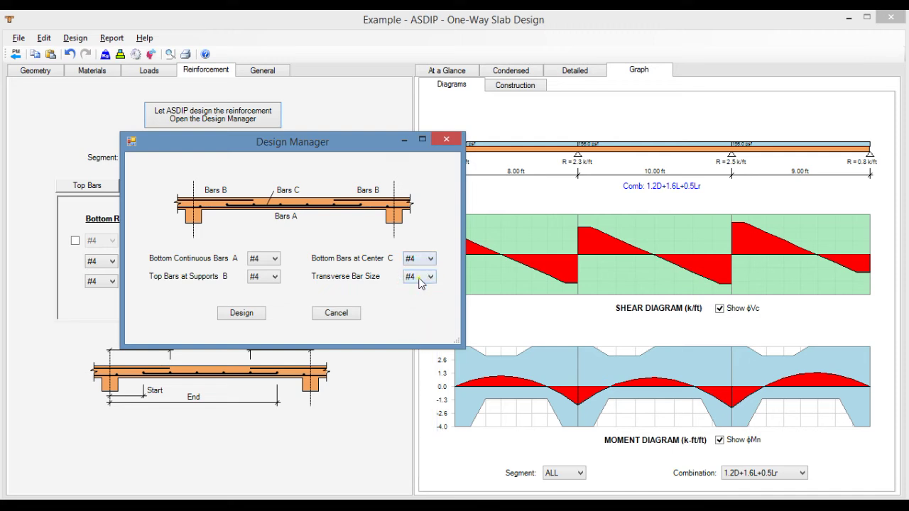
{"action": "left_click", "coordinate": [241, 314]}
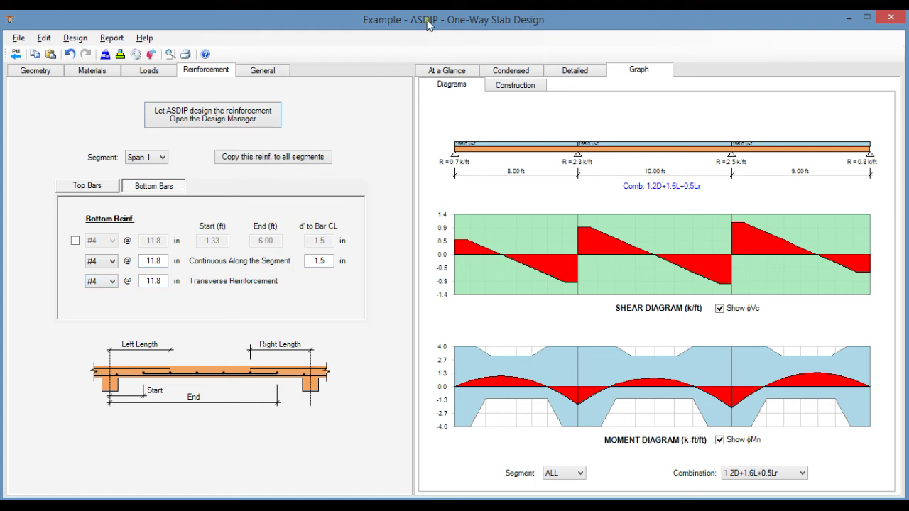
Step: Confirm every check passes in At a Glance, then open the Condensed results report
{"action": "left_click", "coordinate": [448, 73]}
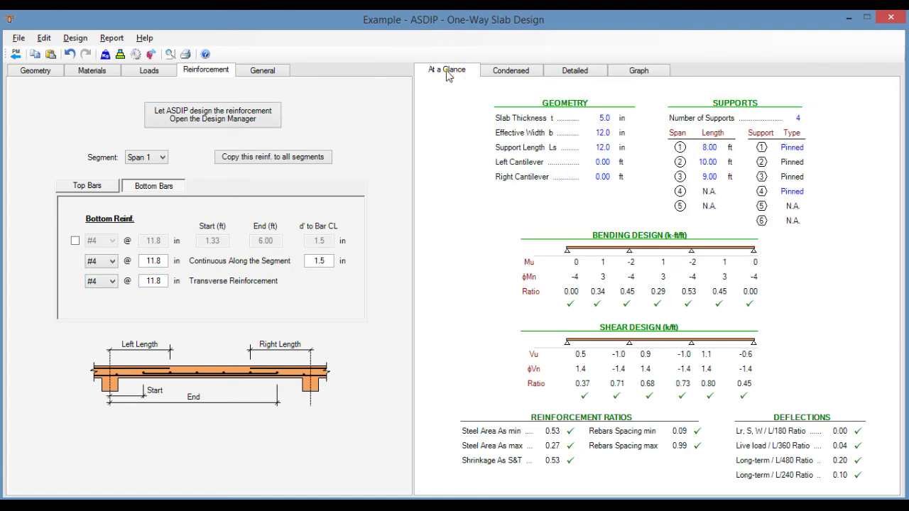
{"action": "left_click", "coordinate": [159, 186]}
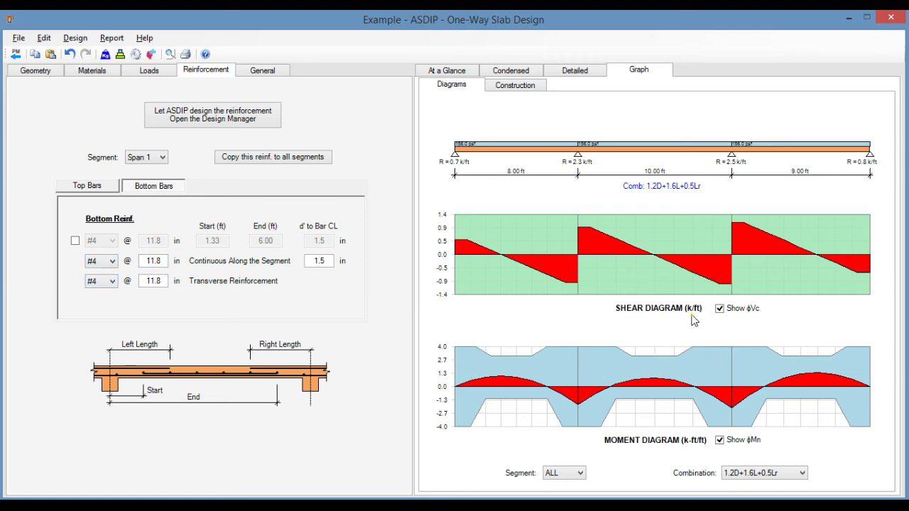
{"action": "key", "text": "ctrl+Tab"}
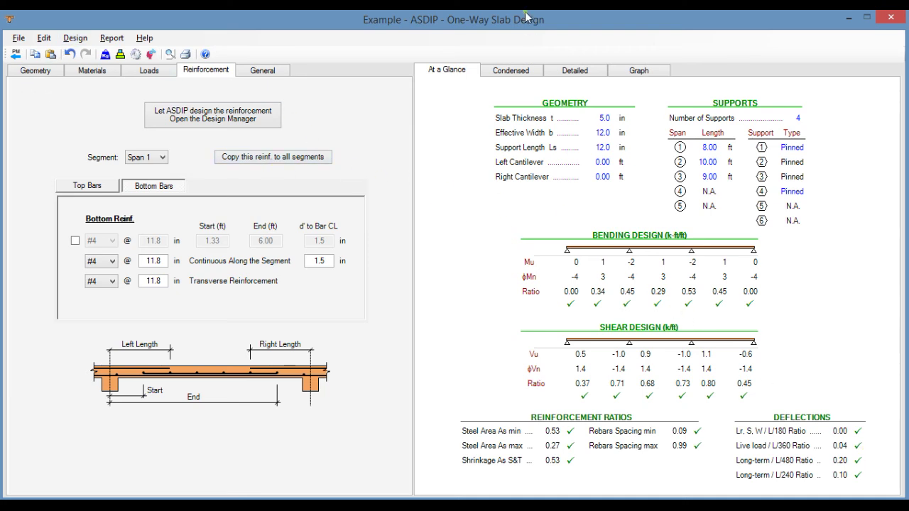
{"action": "left_click", "coordinate": [518, 71]}
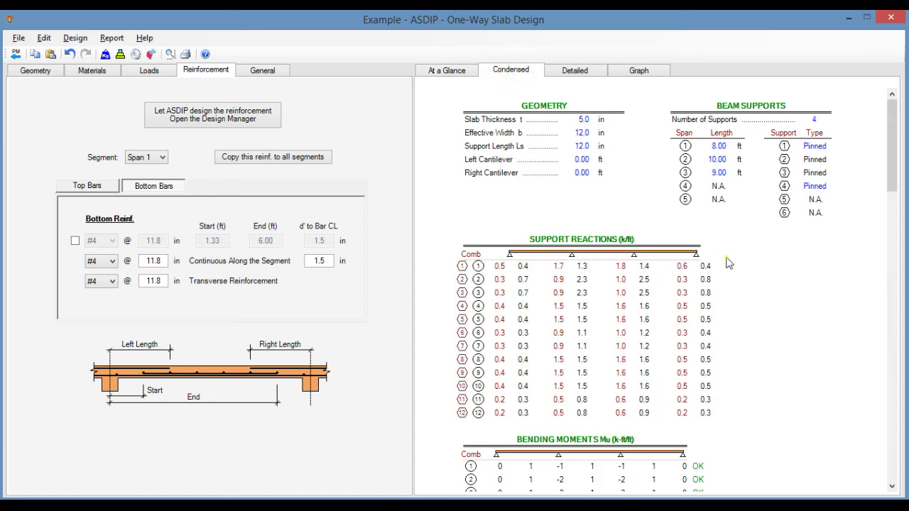
{"action": "scroll", "coordinate": [728, 263], "scroll_direction": "down", "scroll_amount": 2}
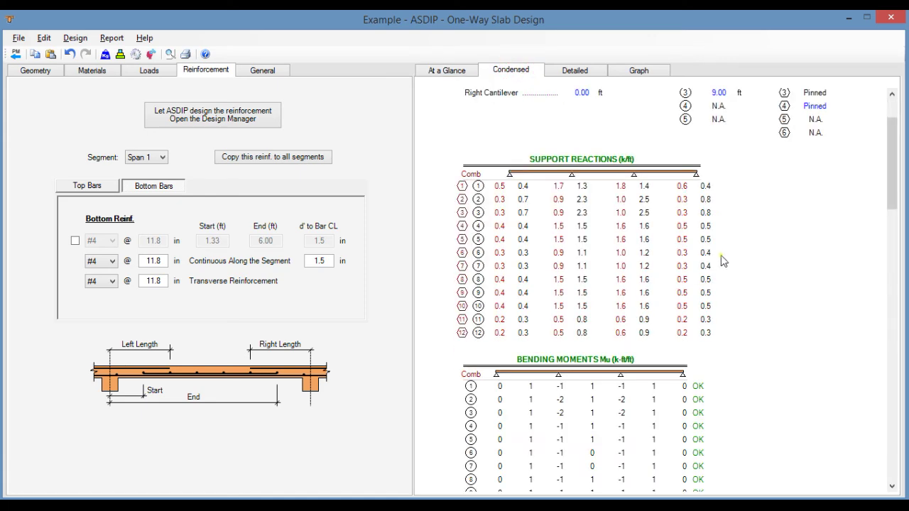
{"action": "scroll", "coordinate": [743, 284], "scroll_direction": "down", "scroll_amount": 6}
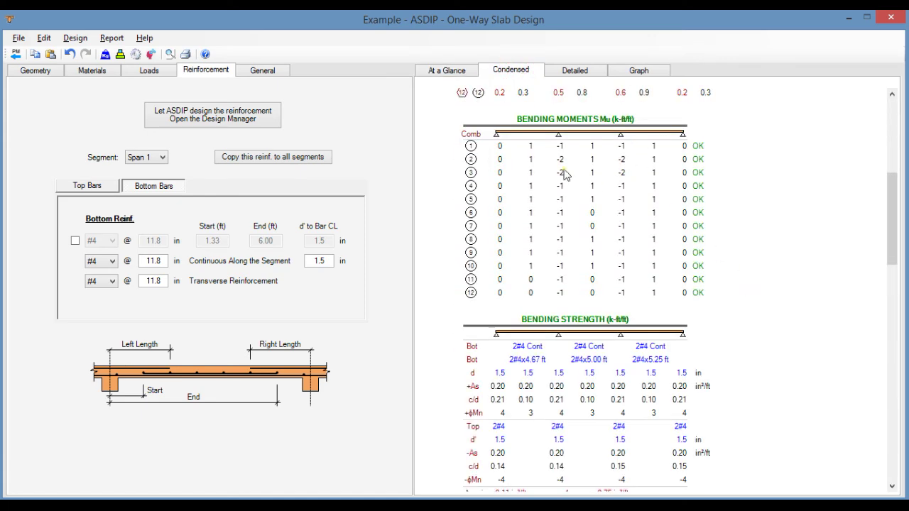
{"action": "scroll", "coordinate": [767, 293], "scroll_direction": "down", "scroll_amount": 3}
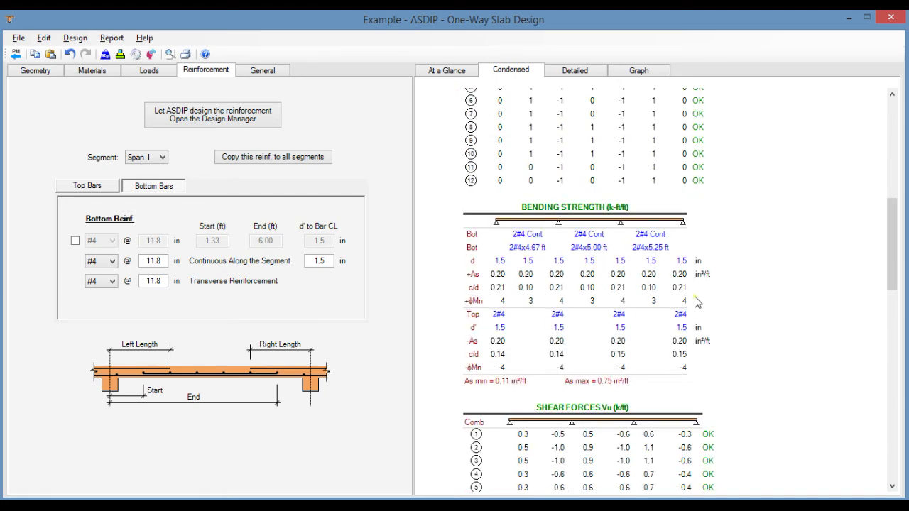
{"action": "scroll", "coordinate": [754, 317], "scroll_direction": "down", "scroll_amount": 6}
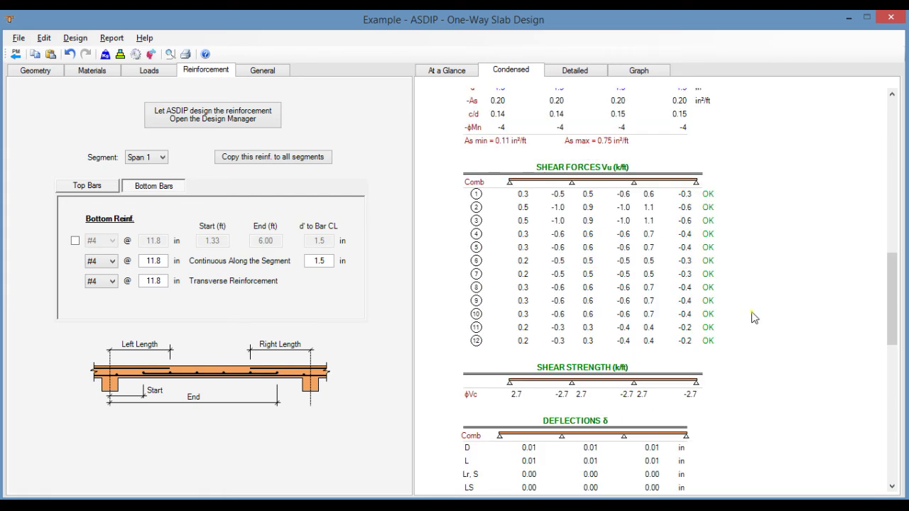
{"action": "scroll", "coordinate": [755, 317], "scroll_direction": "down", "scroll_amount": 5}
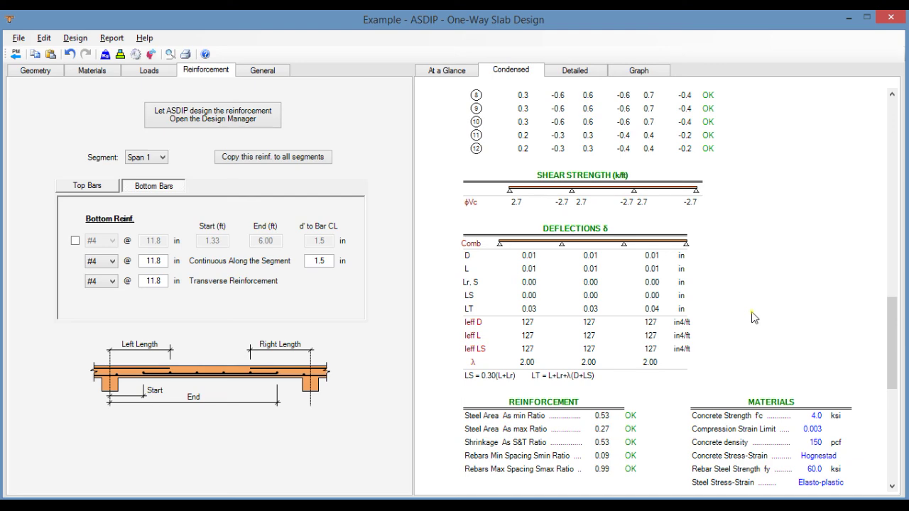
{"action": "scroll", "coordinate": [754, 317], "scroll_direction": "down", "scroll_amount": 2}
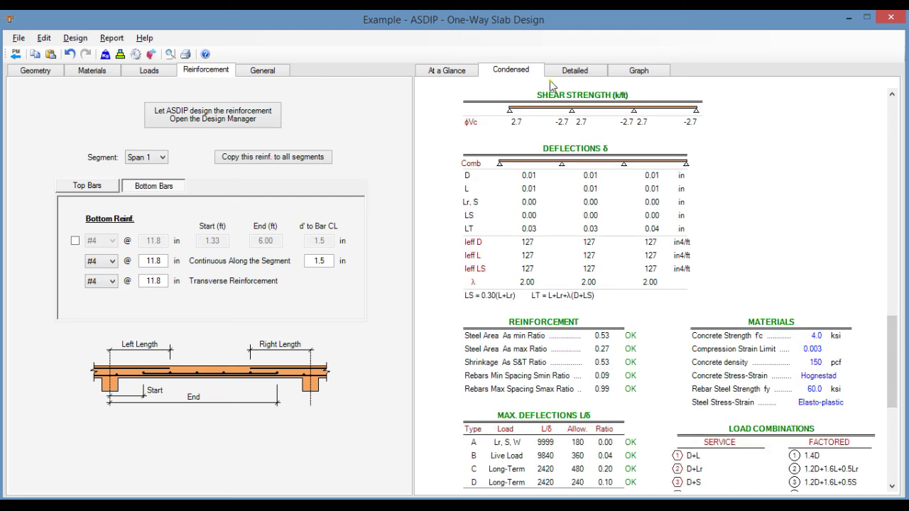
{"action": "left_click", "coordinate": [581, 74]}
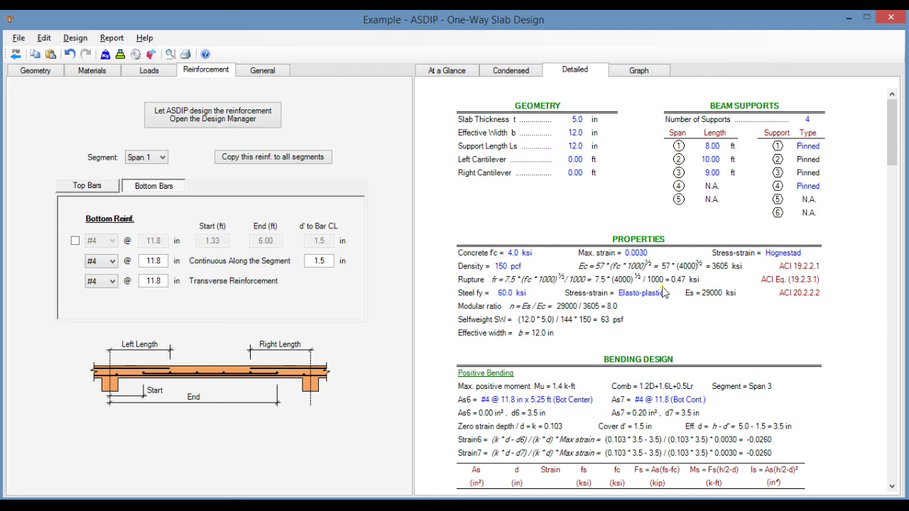
Step: Scroll through the detailed calculation report, then return to the shear and moment diagrams
{"action": "scroll", "coordinate": [664, 292], "scroll_direction": "down", "scroll_amount": 3}
{"action": "scroll", "coordinate": [663, 293], "scroll_direction": "down", "scroll_amount": 1}
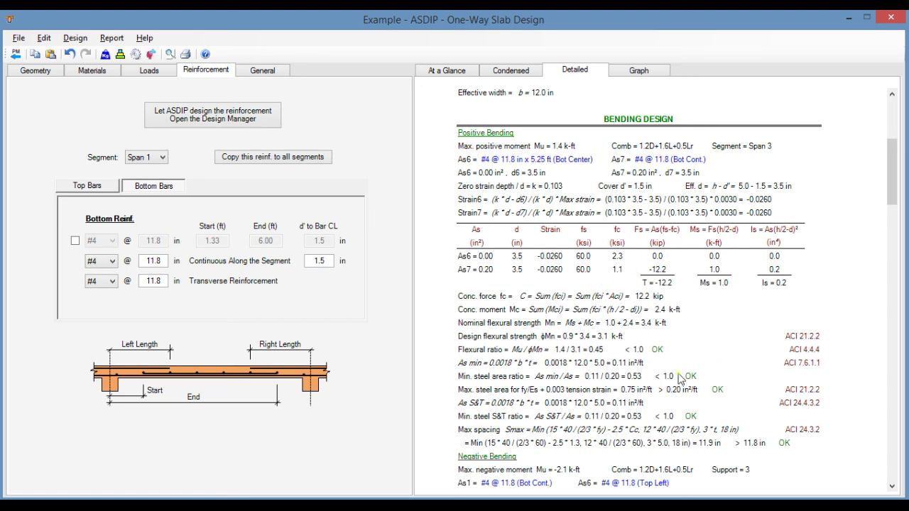
{"action": "scroll", "coordinate": [679, 379], "scroll_direction": "down", "scroll_amount": 5}
{"action": "scroll", "coordinate": [679, 378], "scroll_direction": "down", "scroll_amount": 3}
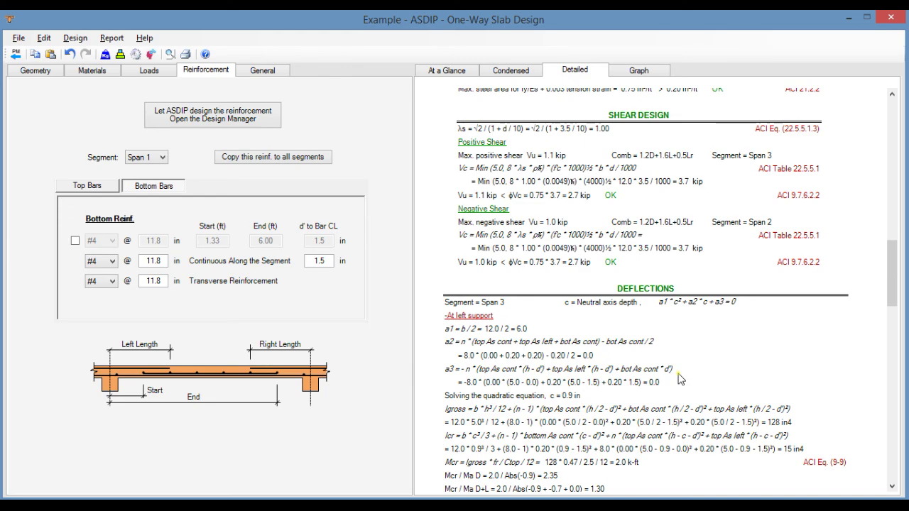
{"action": "scroll", "coordinate": [680, 378], "scroll_direction": "down", "scroll_amount": 10}
{"action": "left_click", "coordinate": [638, 70]}
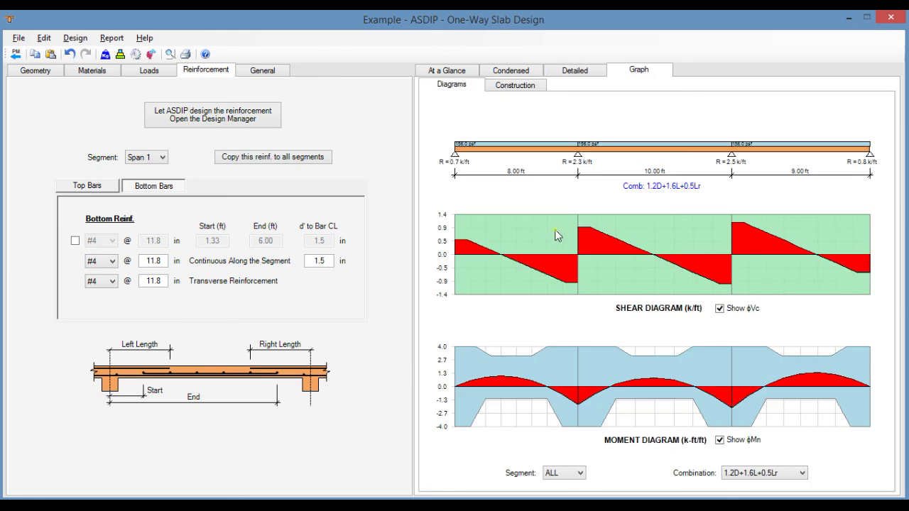
Step: Show the Construction elevation with #4 @ 11.8 in bars across the 8, 10 and 9 ft spans
{"action": "left_click", "coordinate": [517, 89]}
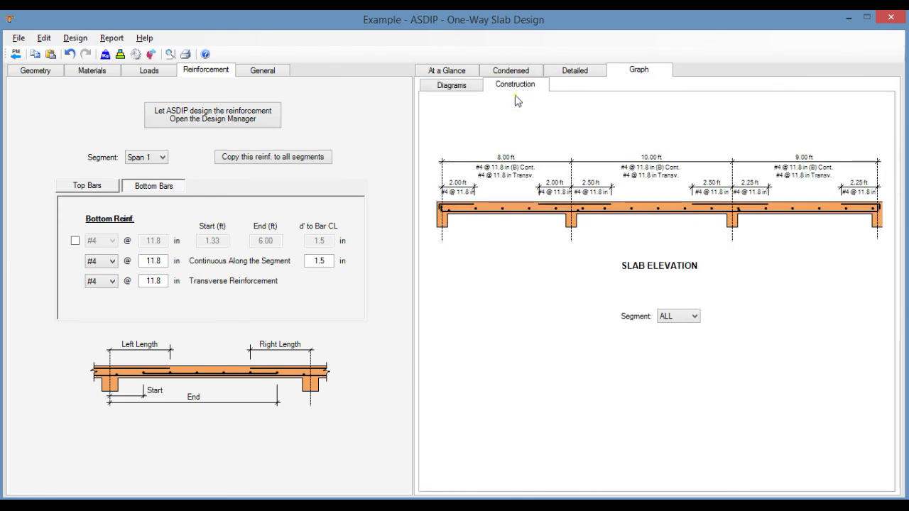